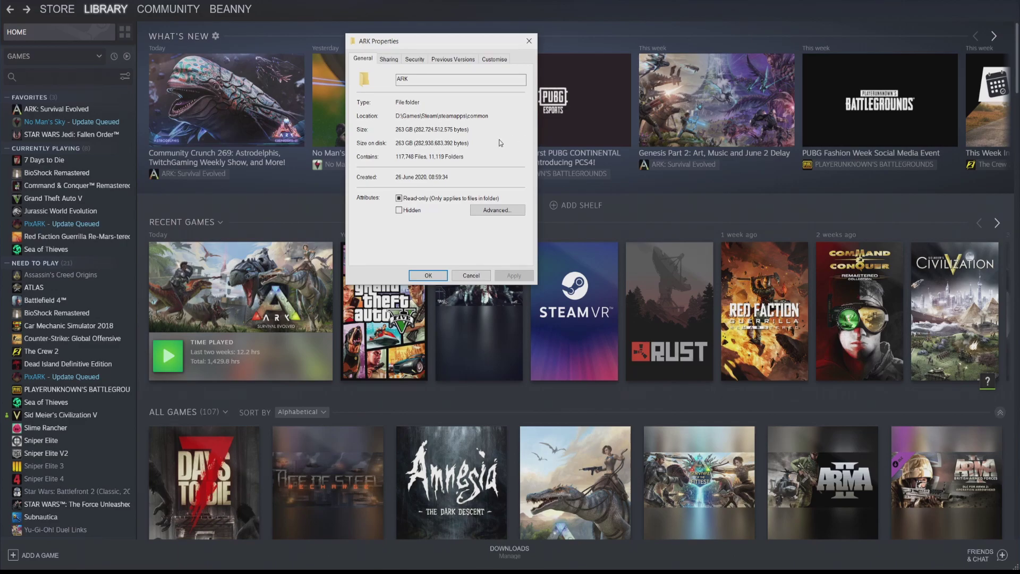
View the 26 subscribed Workshop items for ARK: Survival Evolved.
{"action": "left_click", "coordinate": [59, 109]}
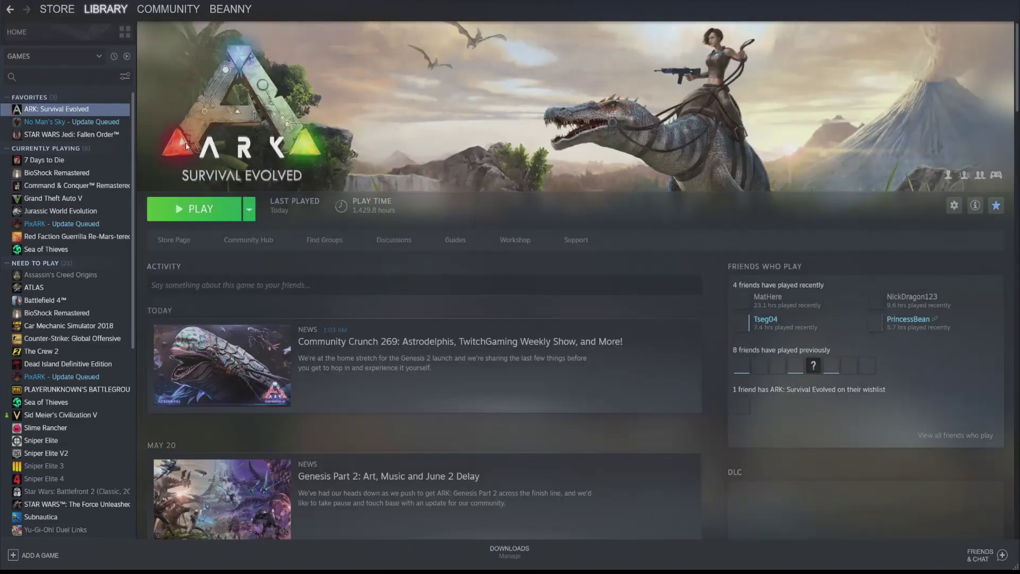
{"action": "left_click", "coordinate": [528, 240]}
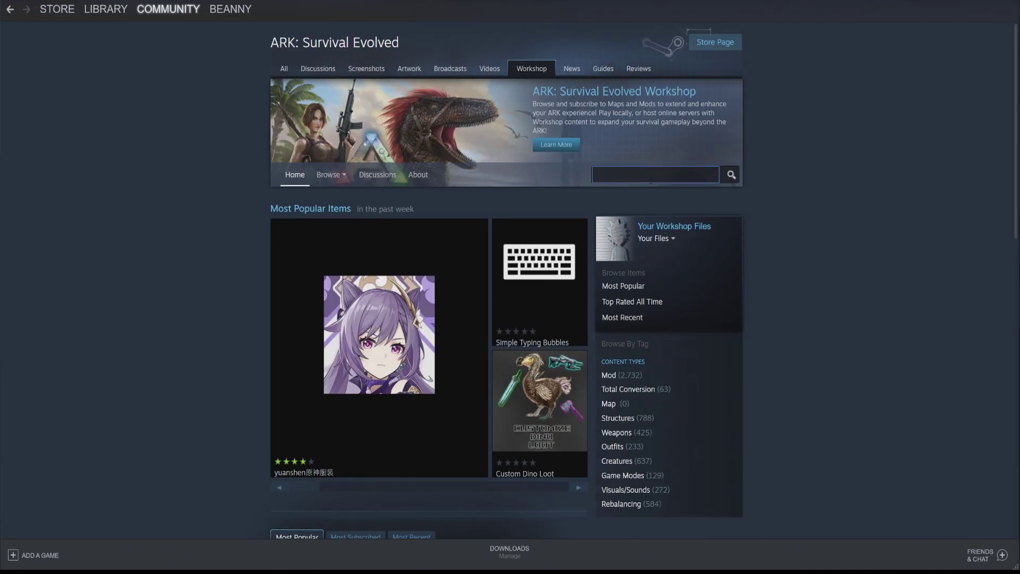
{"action": "mouse_move", "coordinate": [329, 178]}
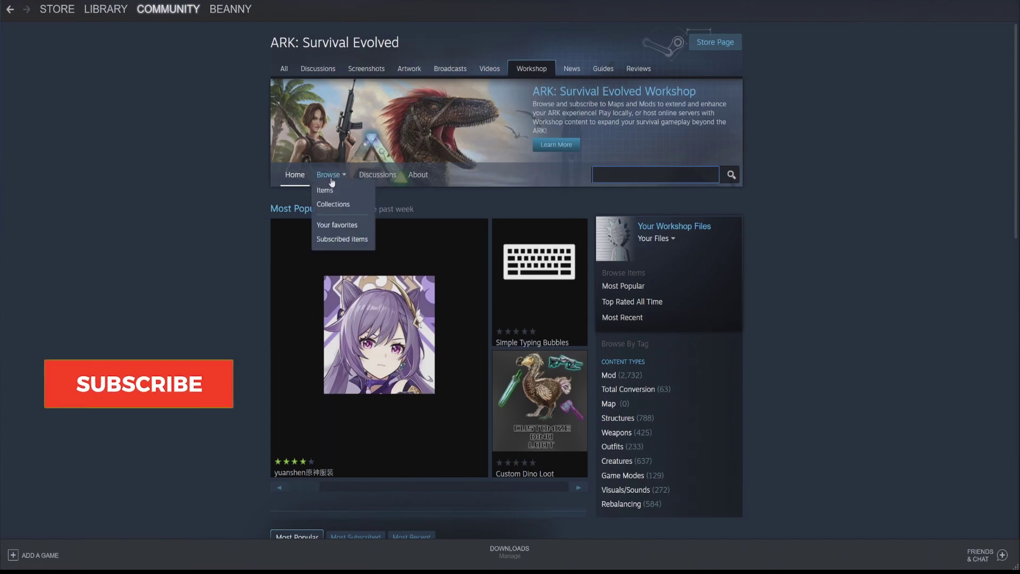
{"action": "left_click", "coordinate": [335, 239]}
{"action": "scroll", "coordinate": [575, 229], "scroll_direction": "down", "scroll_amount": 2}
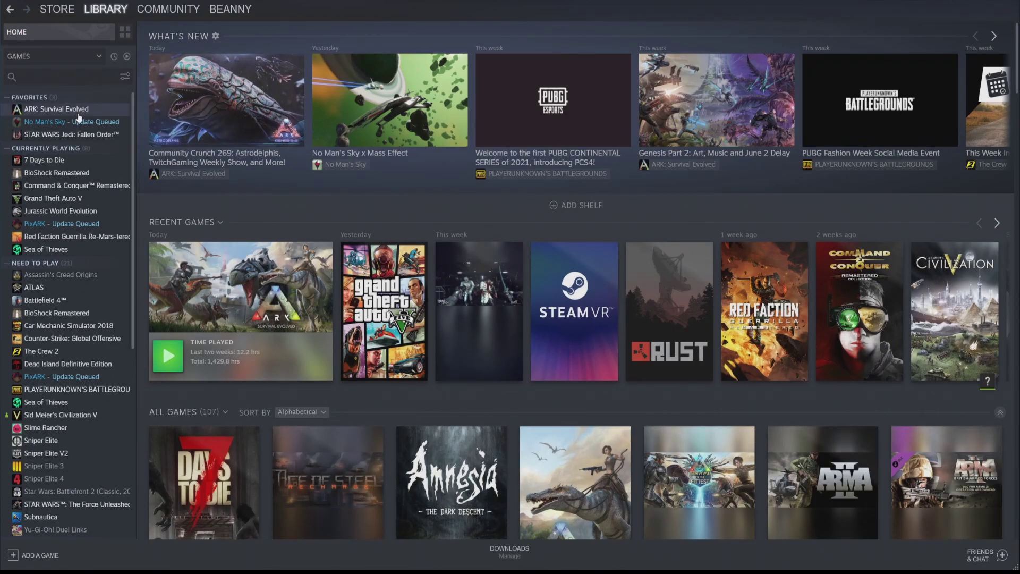
Return to ARK's Workshop and browse the list of 26 subscribed items.
{"action": "left_click", "coordinate": [78, 111]}
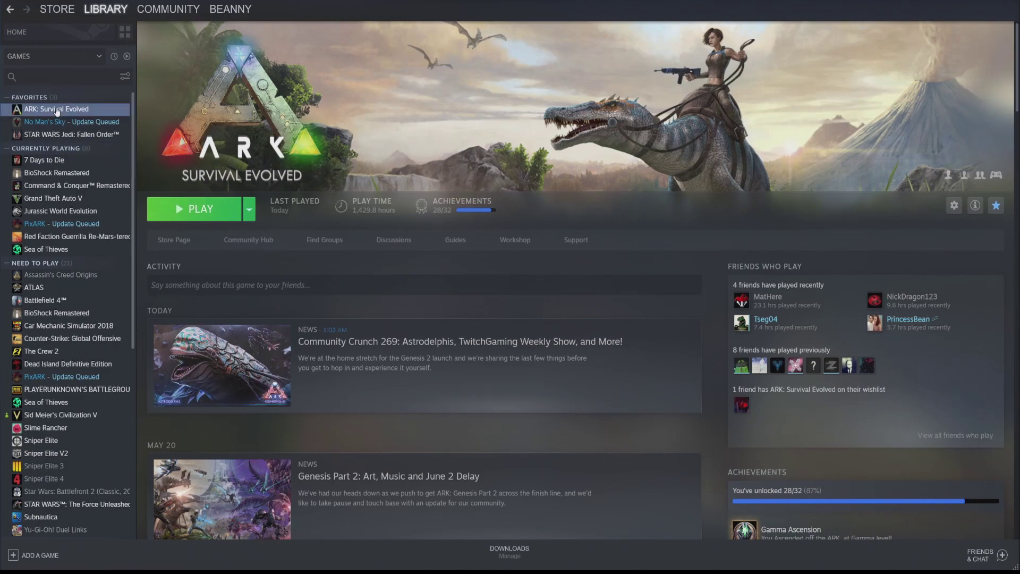
{"action": "left_click", "coordinate": [514, 240]}
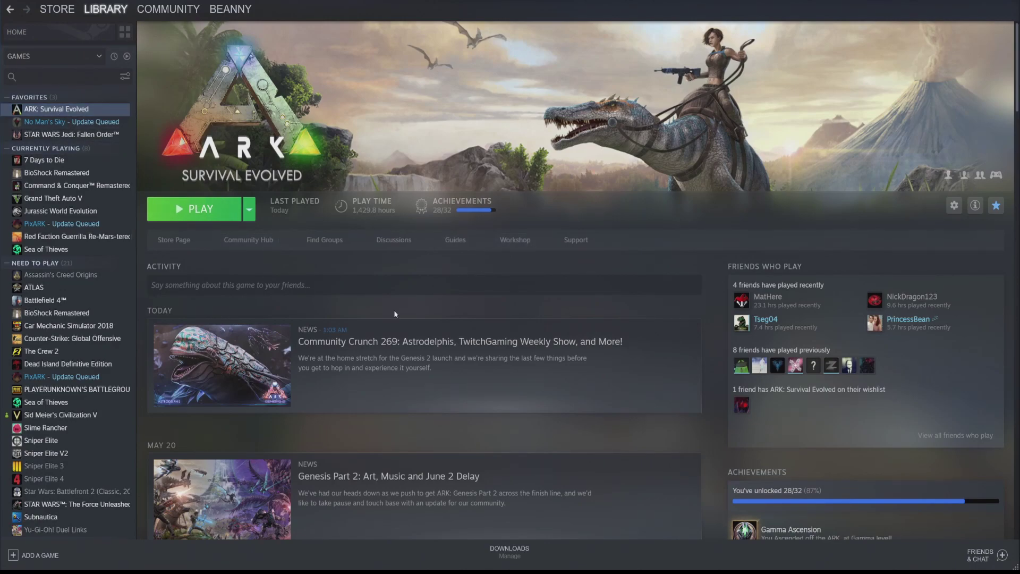
{"action": "mouse_move", "coordinate": [330, 176]}
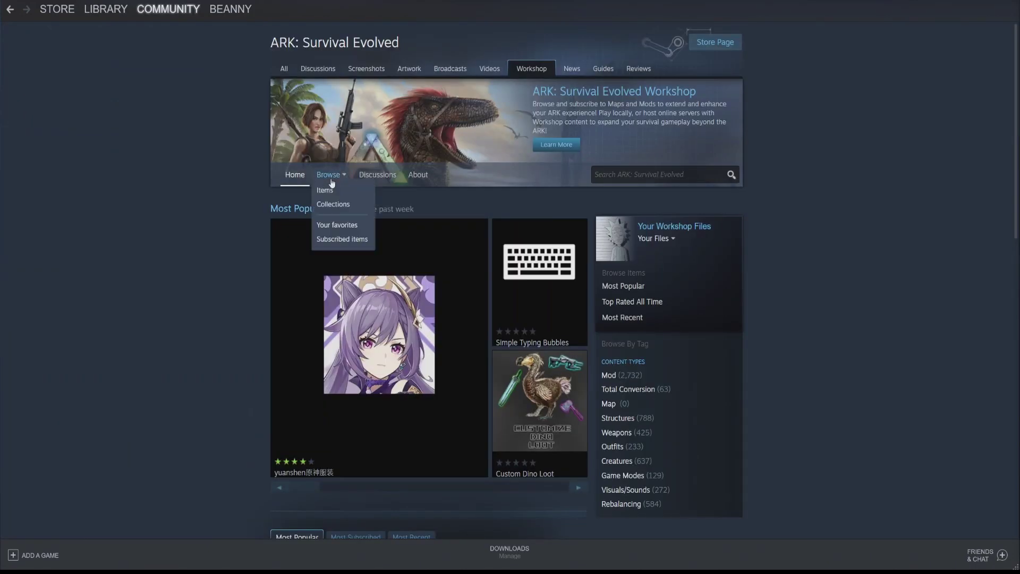
{"action": "left_click", "coordinate": [344, 240]}
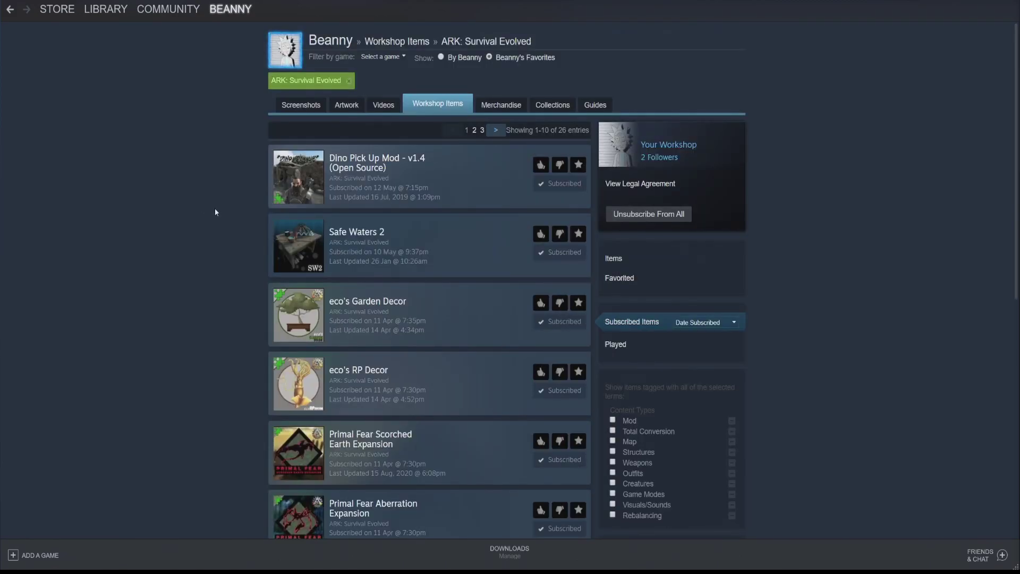
{"action": "scroll", "coordinate": [236, 284], "scroll_direction": "down", "scroll_amount": 2}
{"action": "scroll", "coordinate": [235, 287], "scroll_direction": "down", "scroll_amount": 6}
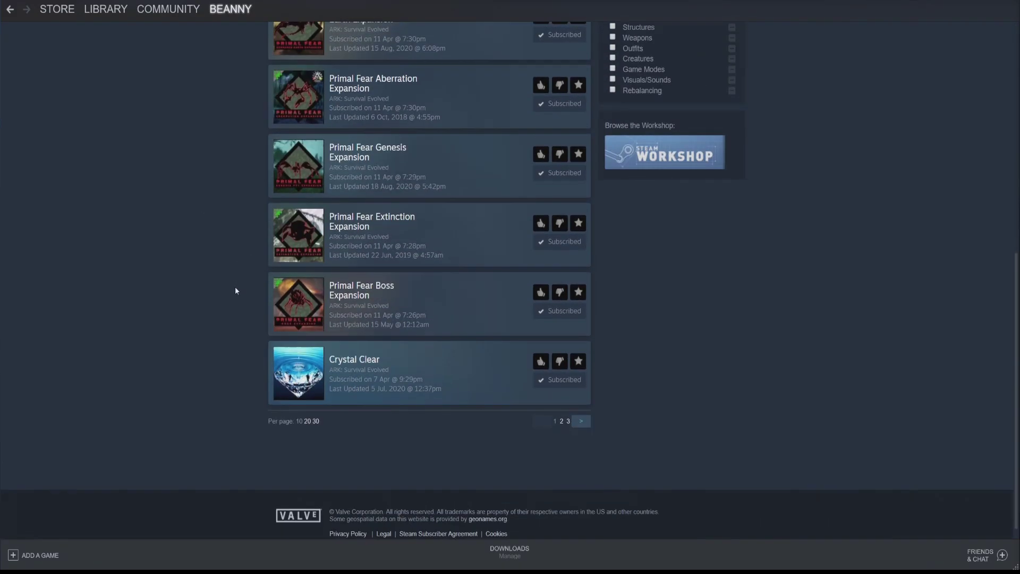
{"action": "scroll", "coordinate": [334, 342], "scroll_direction": "up", "scroll_amount": 4}
{"action": "scroll", "coordinate": [334, 342], "scroll_direction": "up", "scroll_amount": 4}
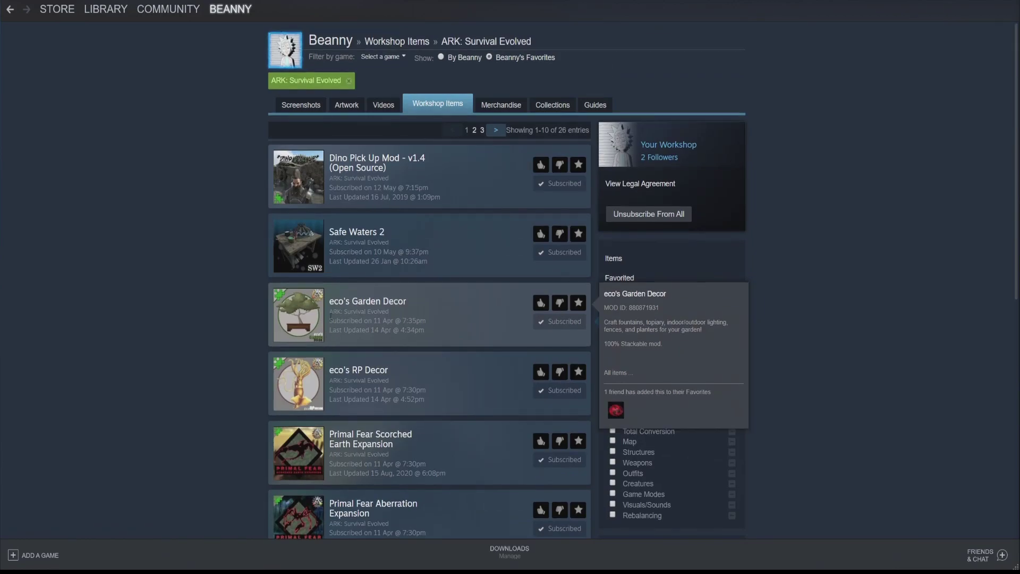
{"action": "mouse_move", "coordinate": [362, 232]}
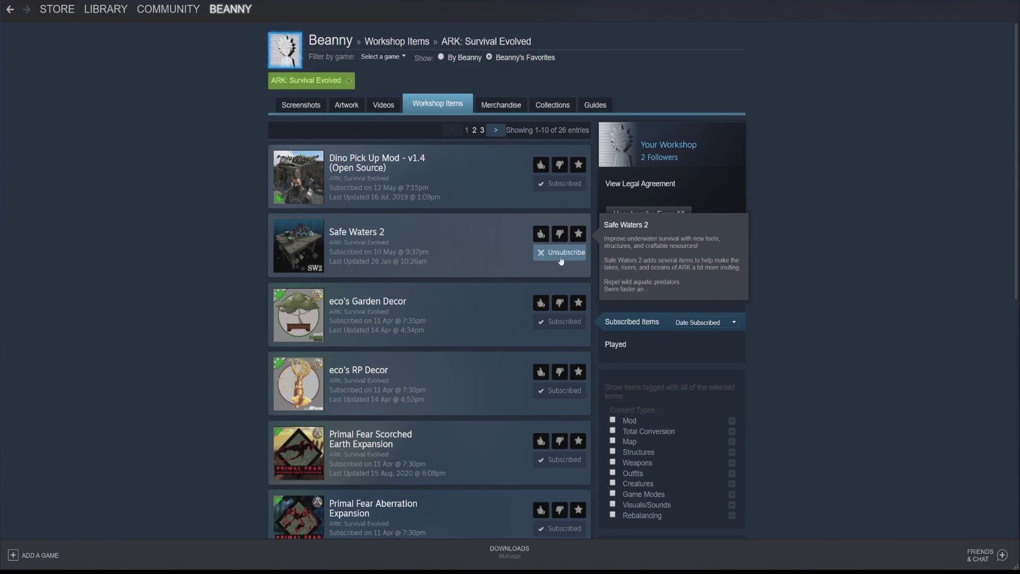
{"action": "left_click", "coordinate": [348, 234]}
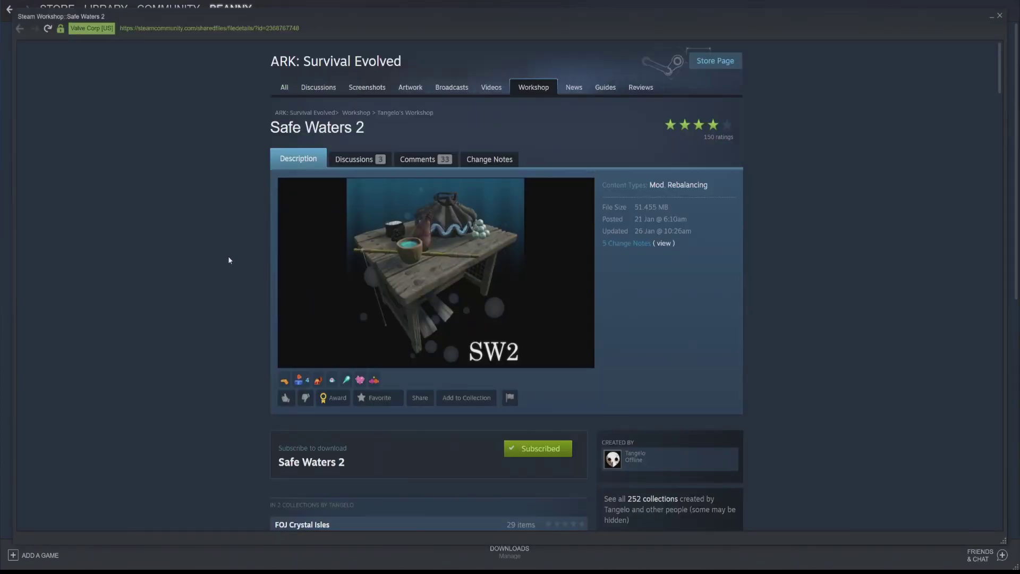
{"action": "mouse_move", "coordinate": [321, 21]}
{"action": "left_mouse_down"}
{"action": "mouse_move", "coordinate": [309, 30]}
{"action": "mouse_move", "coordinate": [400, 160]}
{"action": "mouse_move", "coordinate": [314, 7]}
{"action": "mouse_move", "coordinate": [332, 14]}
{"action": "left_mouse_up"}
{"action": "scroll", "coordinate": [239, 309], "scroll_direction": "down", "scroll_amount": 5}
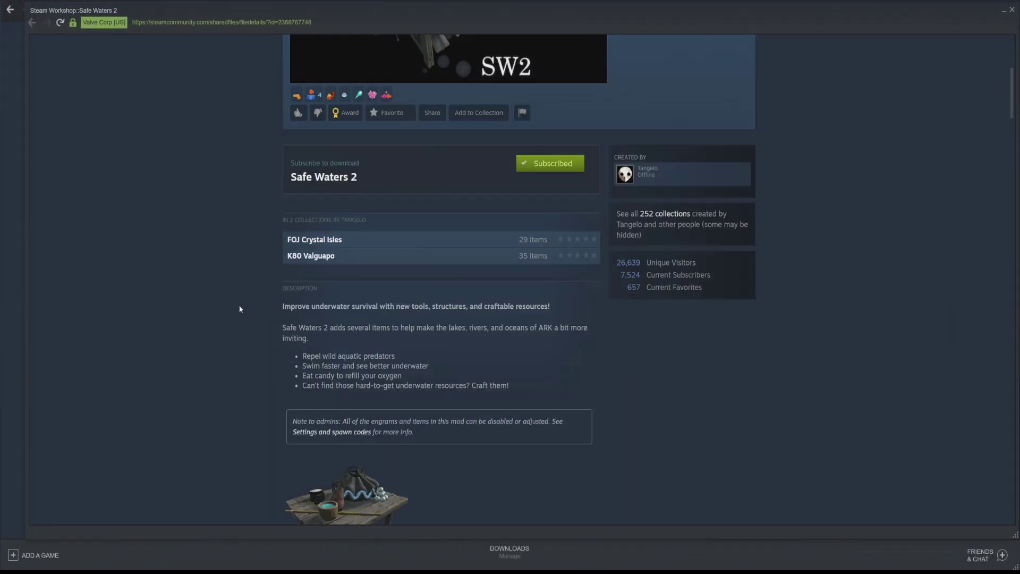
{"action": "scroll", "coordinate": [240, 309], "scroll_direction": "down", "scroll_amount": 1}
{"action": "scroll", "coordinate": [408, 296], "scroll_direction": "down", "scroll_amount": 10}
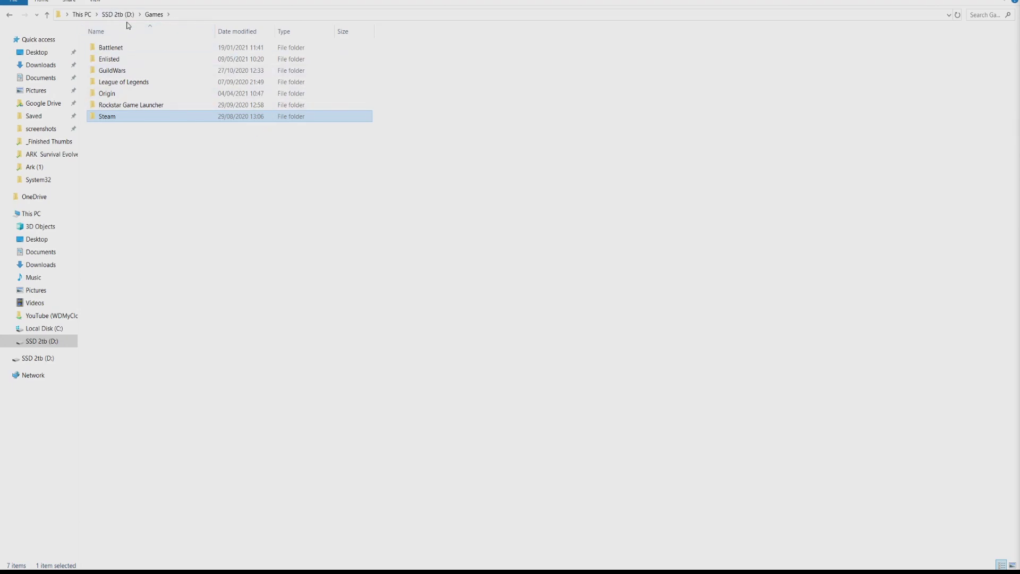
Navigate Steam\steamapps\common\ARK\ShooterGame\Content to the Mods folder.
{"action": "double_click", "coordinate": [109, 118]}
{"action": "left_click", "coordinate": [107, 51]}
{"action": "double_click", "coordinate": [107, 50]}
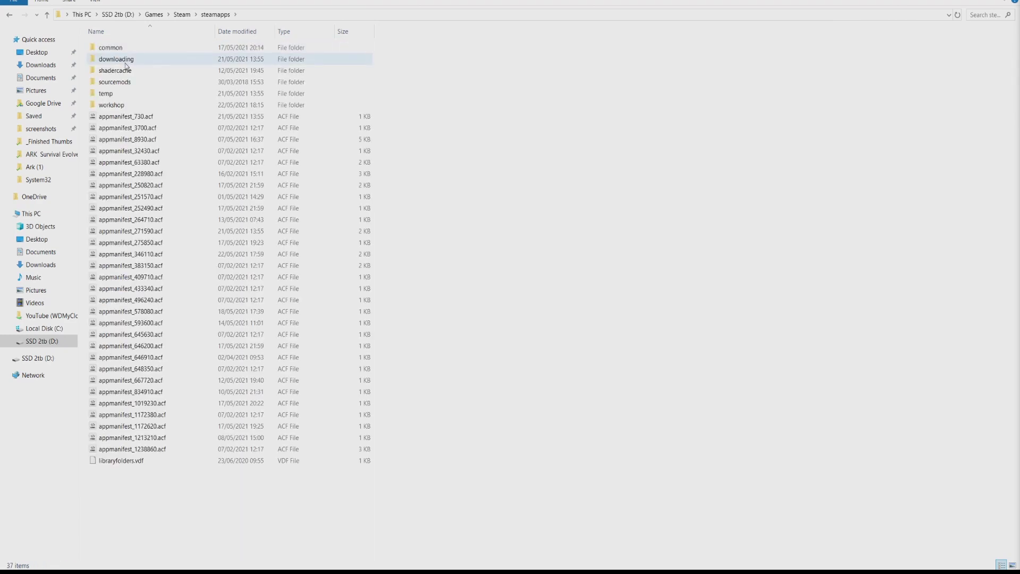
{"action": "double_click", "coordinate": [127, 49]}
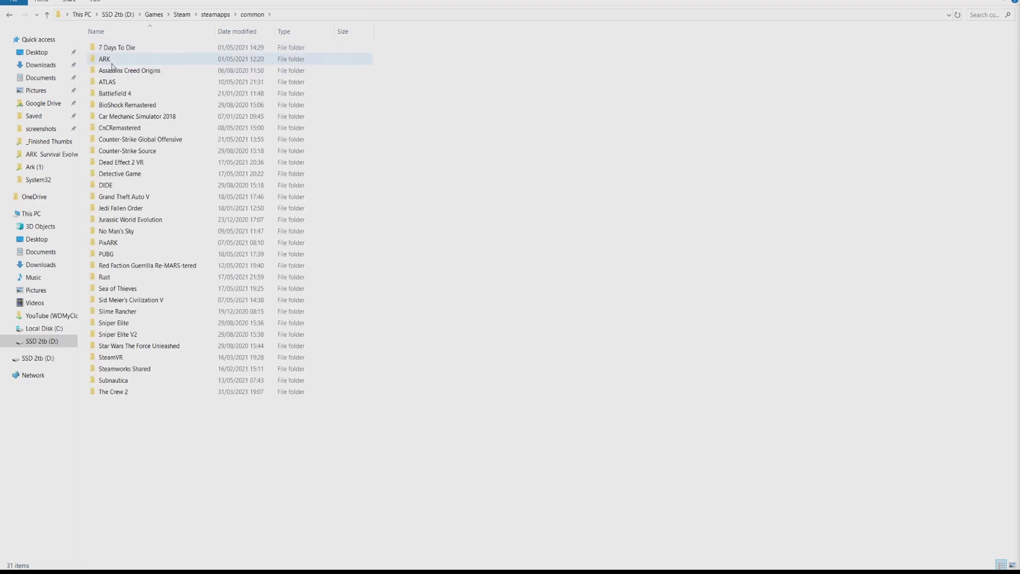
{"action": "double_click", "coordinate": [112, 63]}
{"action": "double_click", "coordinate": [118, 72]}
{"action": "double_click", "coordinate": [118, 73]}
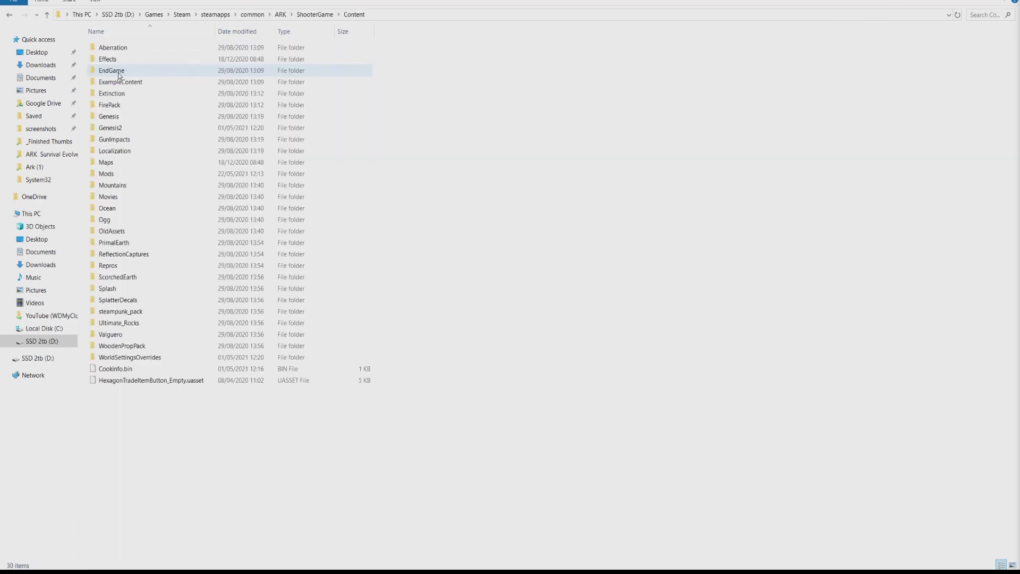
{"action": "double_click", "coordinate": [113, 175]}
Check the Mods folder's properties showing 13.2 GB, then reopen Mods.
{"action": "left_click", "coordinate": [9, 14]}
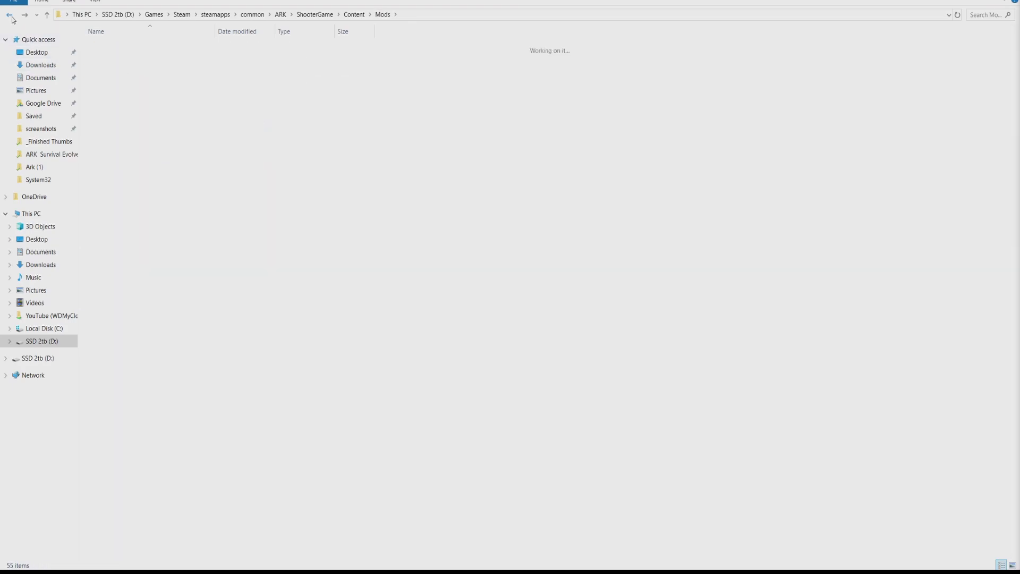
{"action": "key", "text": "Menu"}
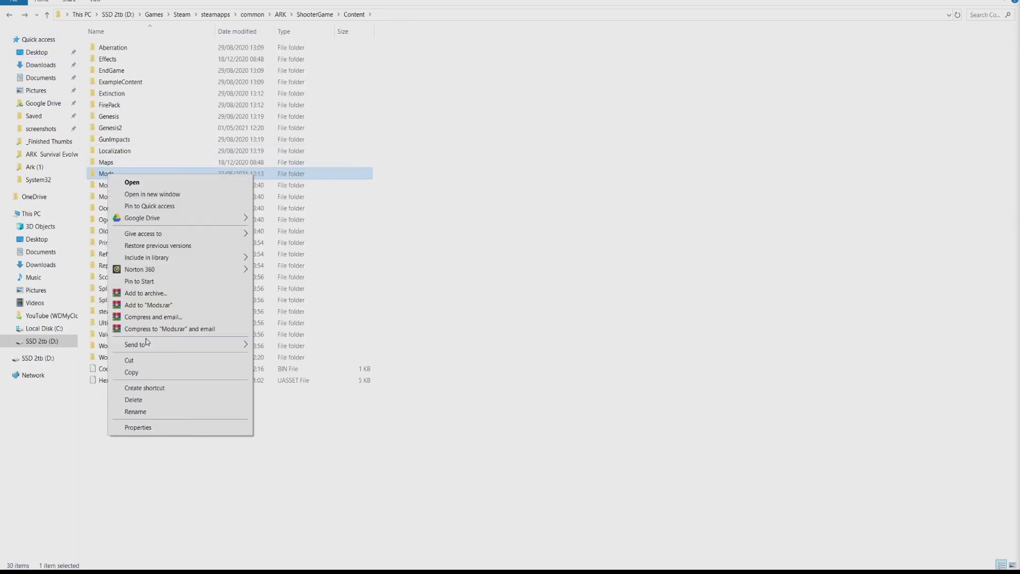
{"action": "left_click", "coordinate": [139, 426]}
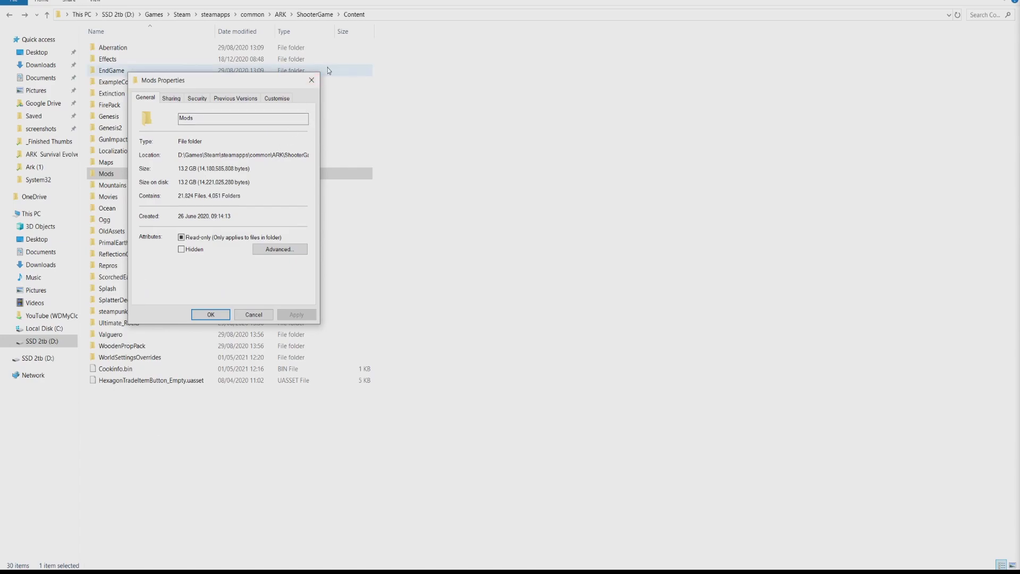
{"action": "left_click", "coordinate": [311, 79]}
{"action": "double_click", "coordinate": [114, 177]}
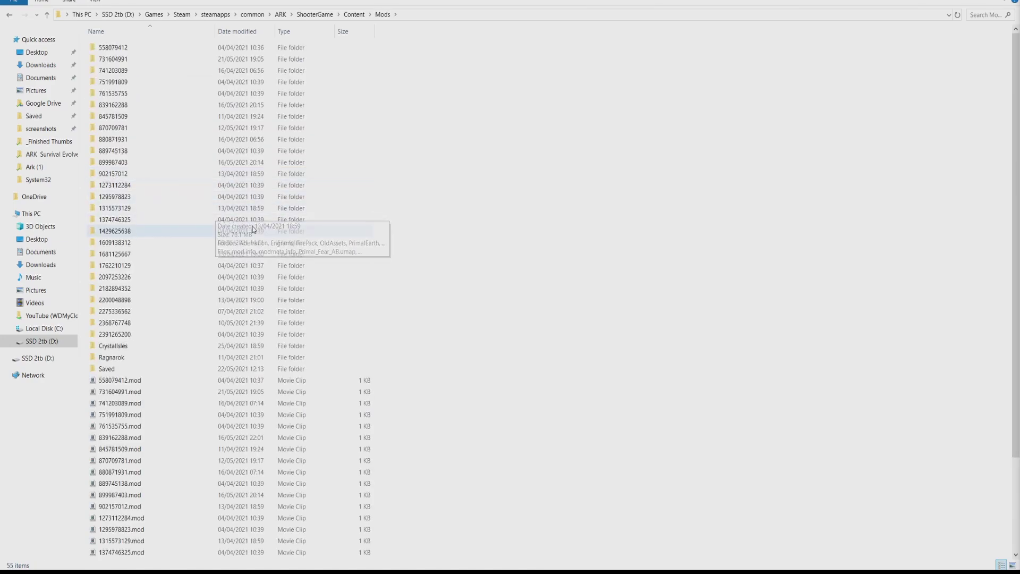
{"action": "left_click_drag", "start_coordinate": [216, 1], "coordinate": [557, 115]}
{"action": "left_click", "coordinate": [486, 21]}
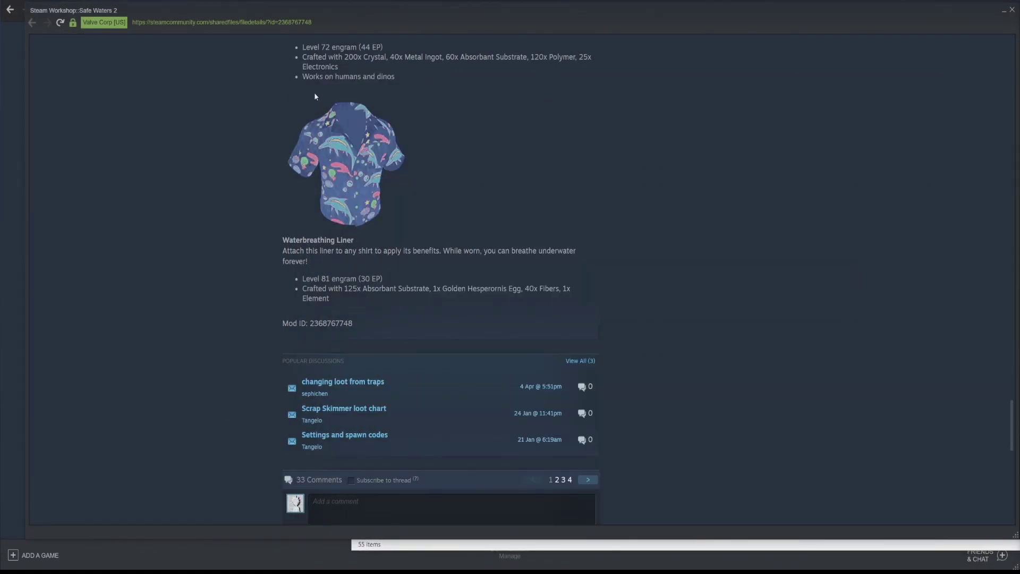
{"action": "scroll", "coordinate": [467, 233], "scroll_direction": "up", "scroll_amount": 20}
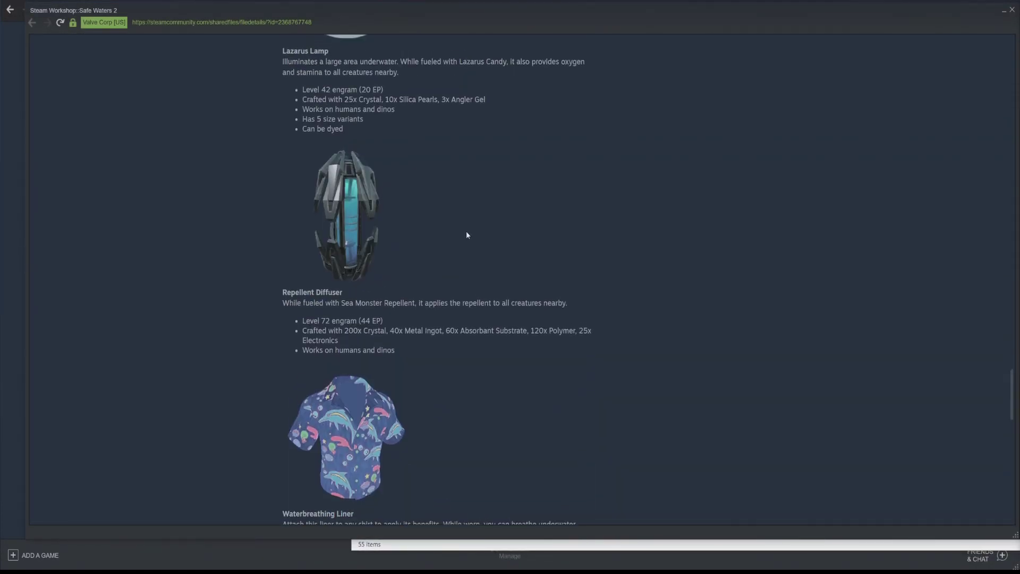
{"action": "scroll", "coordinate": [488, 247], "scroll_direction": "up", "scroll_amount": 15}
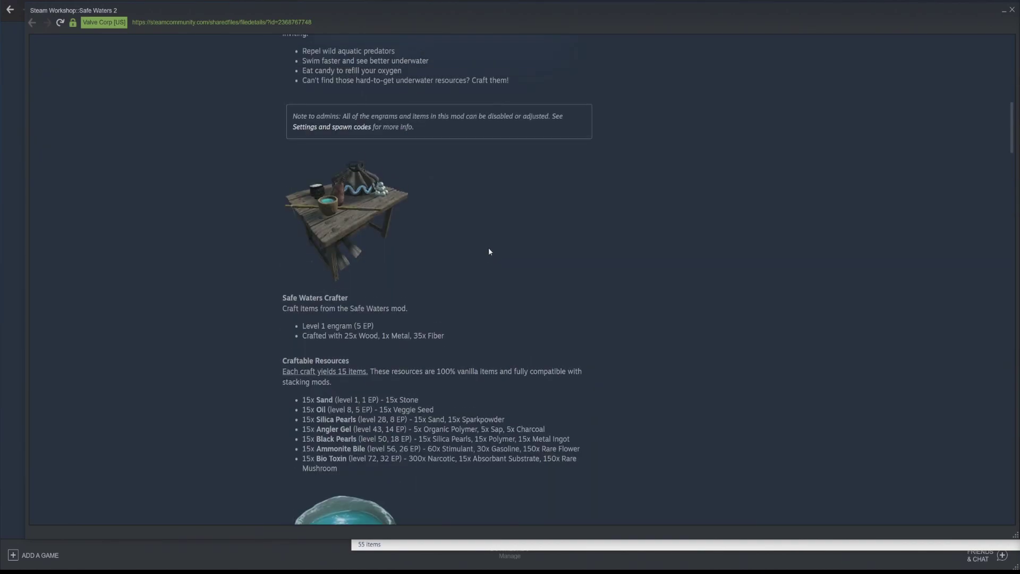
{"action": "scroll", "coordinate": [200, 310], "scroll_direction": "down", "scroll_amount": 8}
{"action": "scroll", "coordinate": [200, 311], "scroll_direction": "down", "scroll_amount": 20}
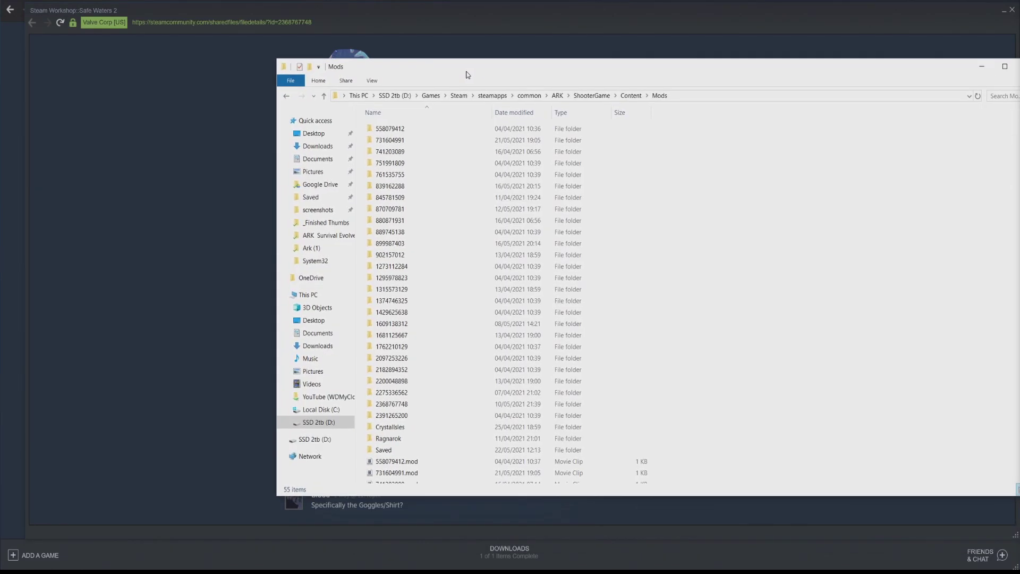
{"action": "key", "text": "alt+Tab"}
{"action": "left_click_drag", "start_coordinate": [956, 71], "coordinate": [808, 54]}
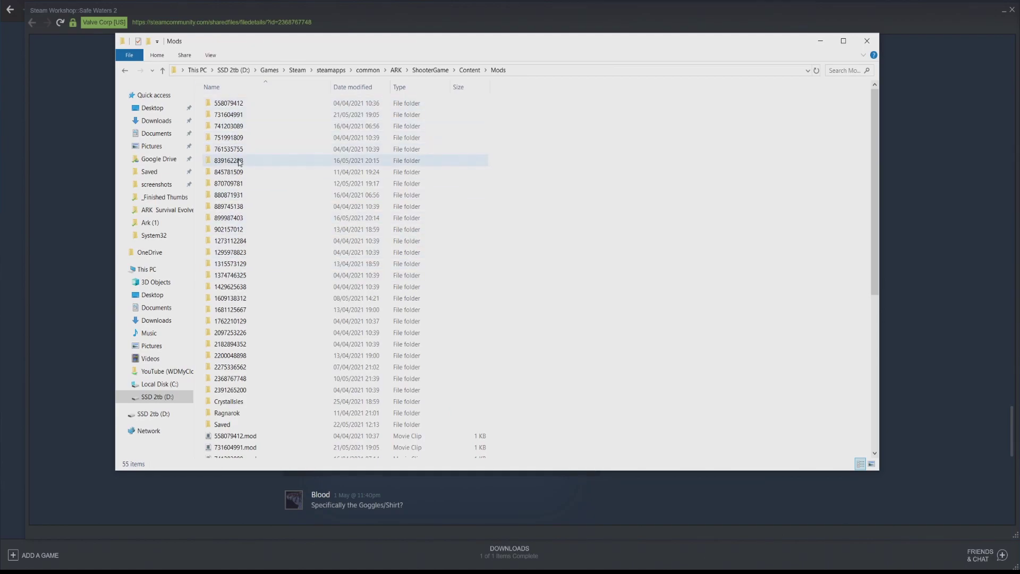
{"action": "left_click_drag", "start_coordinate": [491, 41], "coordinate": [521, 81]}
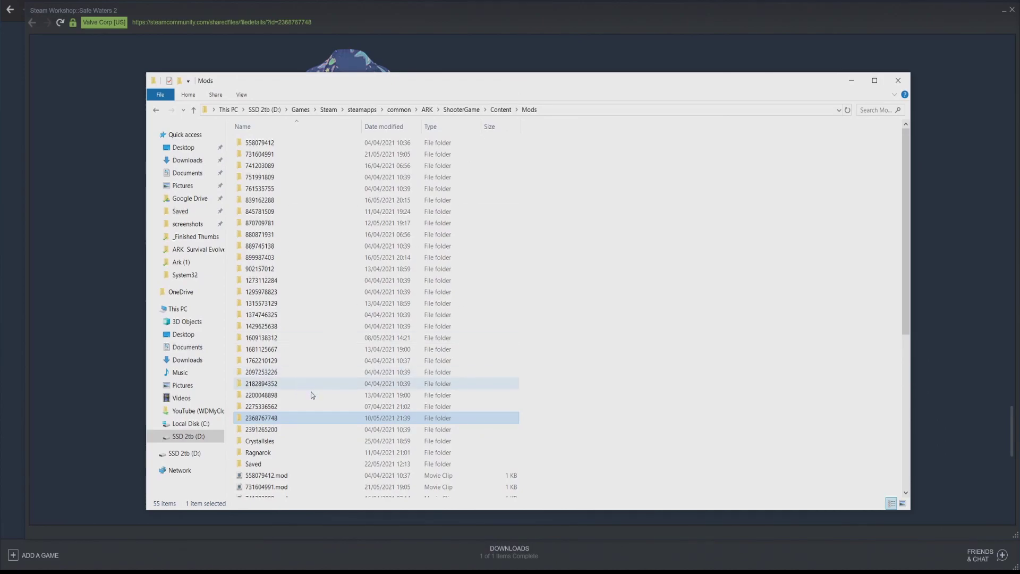
{"action": "right_click", "coordinate": [264, 419]}
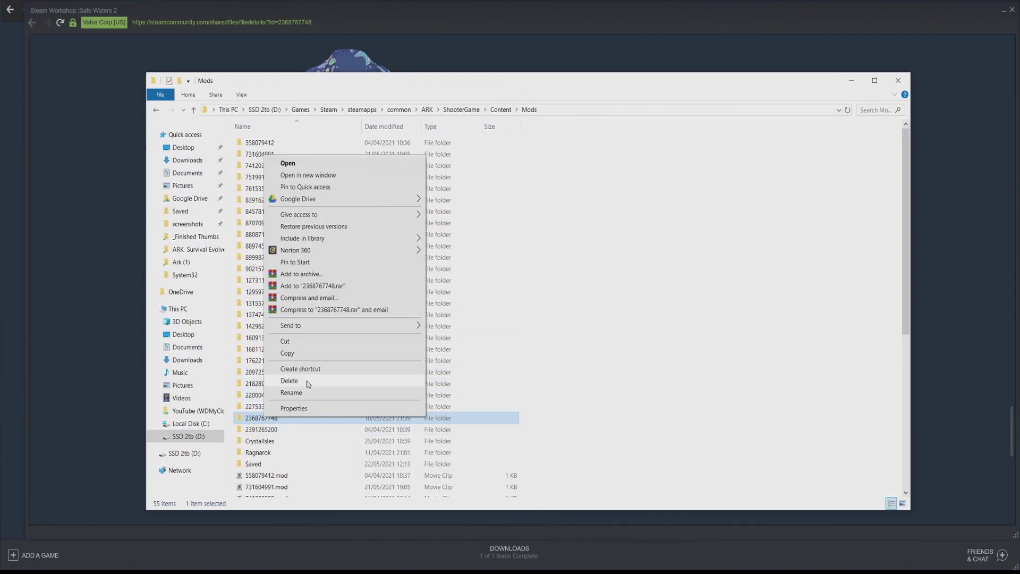
{"action": "left_click", "coordinate": [308, 382]}
{"action": "scroll", "coordinate": [602, 344], "scroll_direction": "down", "scroll_amount": 8}
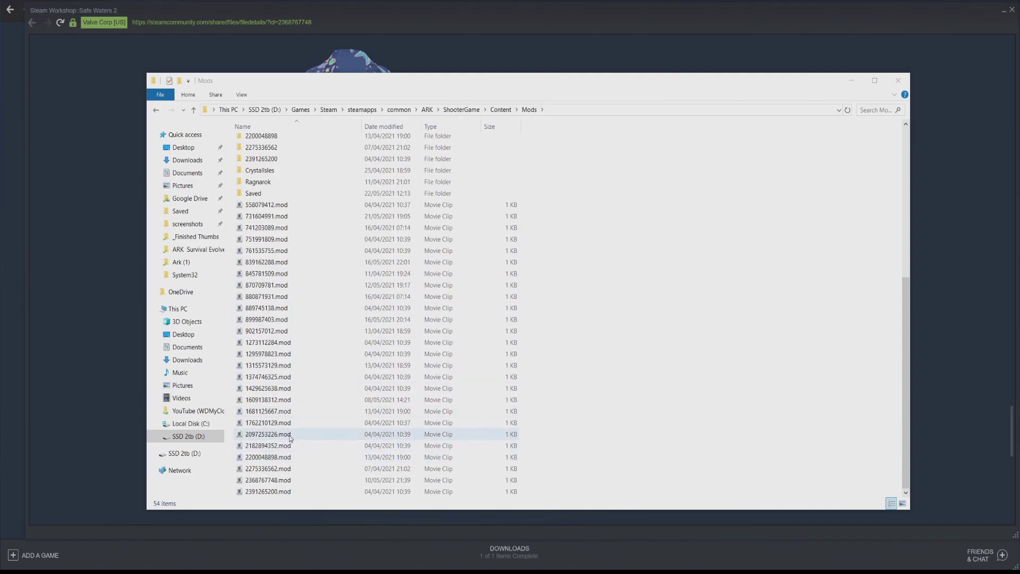
{"action": "right_click", "coordinate": [274, 480]}
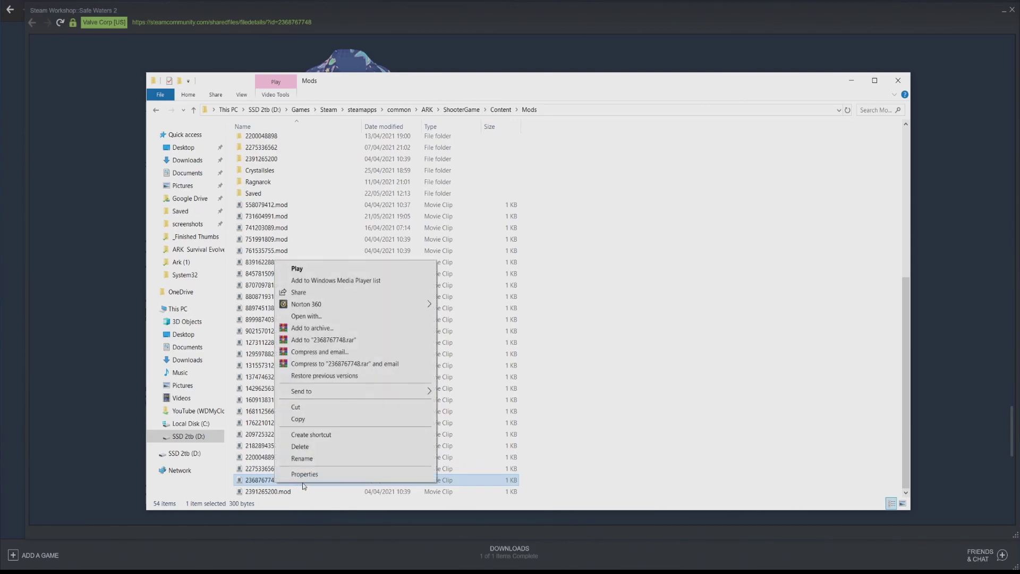
{"action": "left_click", "coordinate": [302, 458]}
Close Safe Waters 2 and open Dino Pick Up Mod's page, selecting its Mod ID 870709781.
{"action": "left_click", "coordinate": [50, 296]}
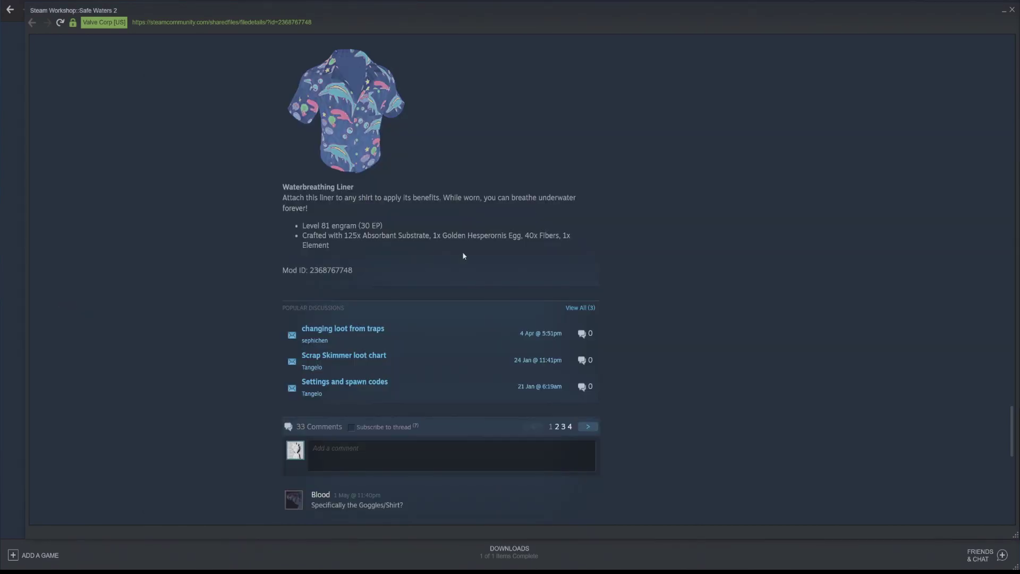
{"action": "left_click", "coordinate": [1011, 10]}
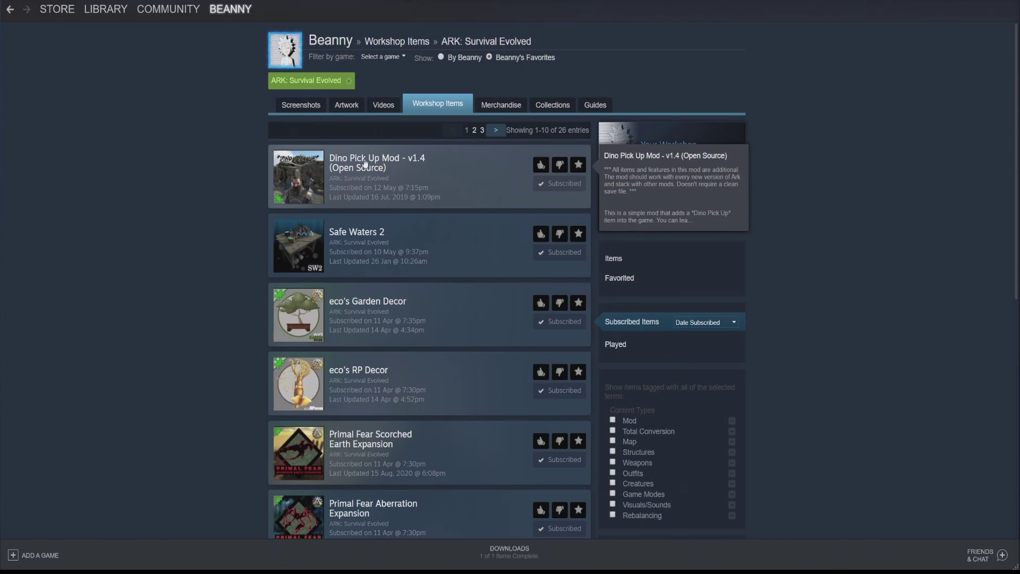
{"action": "left_click", "coordinate": [365, 163]}
{"action": "scroll", "coordinate": [527, 249], "scroll_direction": "down", "scroll_amount": 5}
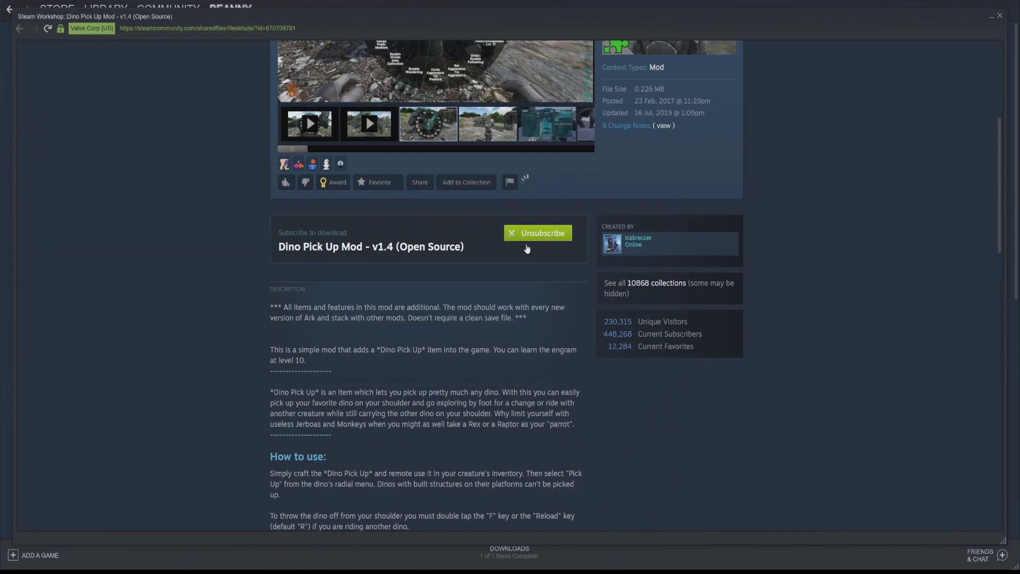
{"action": "scroll", "coordinate": [225, 295], "scroll_direction": "down", "scroll_amount": 12}
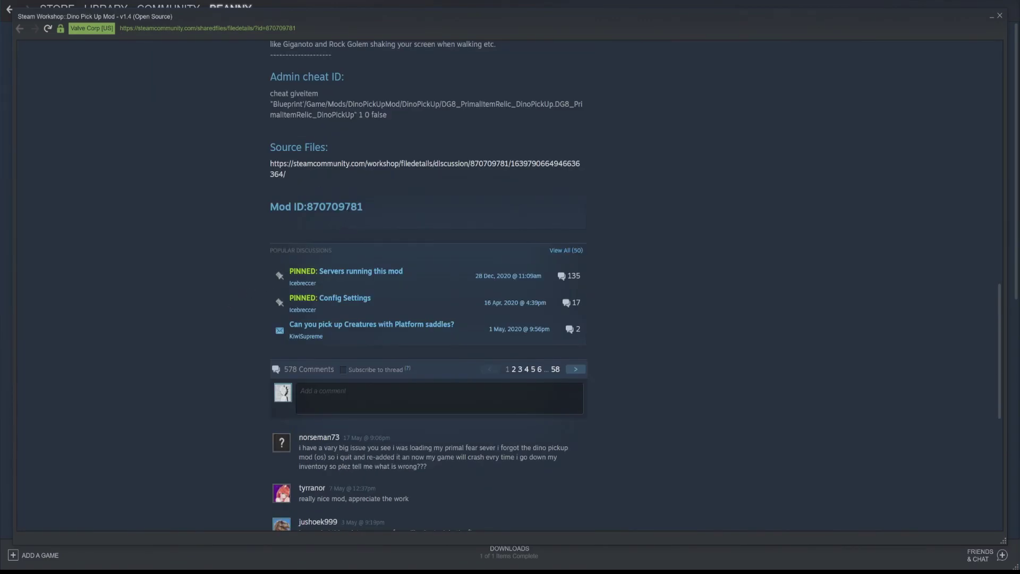
{"action": "left_click_drag", "start_coordinate": [339, 207], "coordinate": [363, 207]}
Delete 870709781.mod and folder 870709781 from Mods, then minimize Explorer.
{"action": "key", "text": "alt+Tab"}
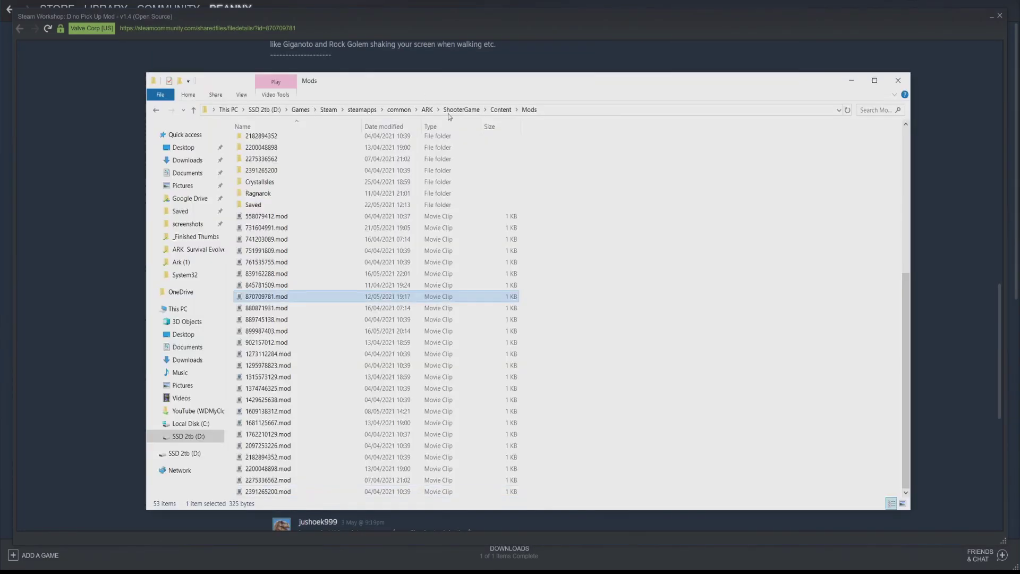
{"action": "left_click_drag", "start_coordinate": [521, 85], "coordinate": [522, 129]}
{"action": "key", "text": "Delete"}
{"action": "scroll", "coordinate": [284, 331], "scroll_direction": "up", "scroll_amount": 5}
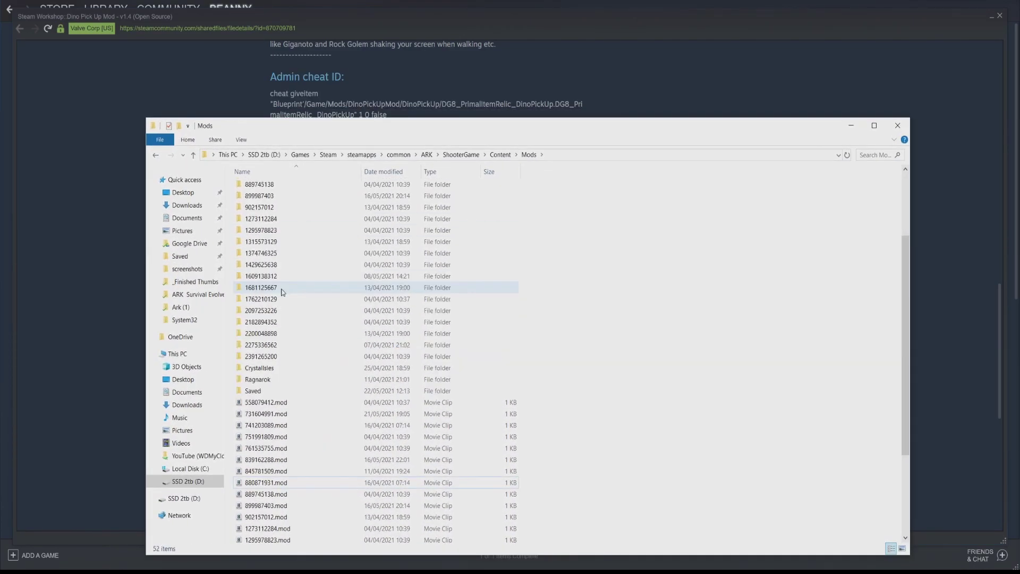
{"action": "right_click", "coordinate": [273, 300]}
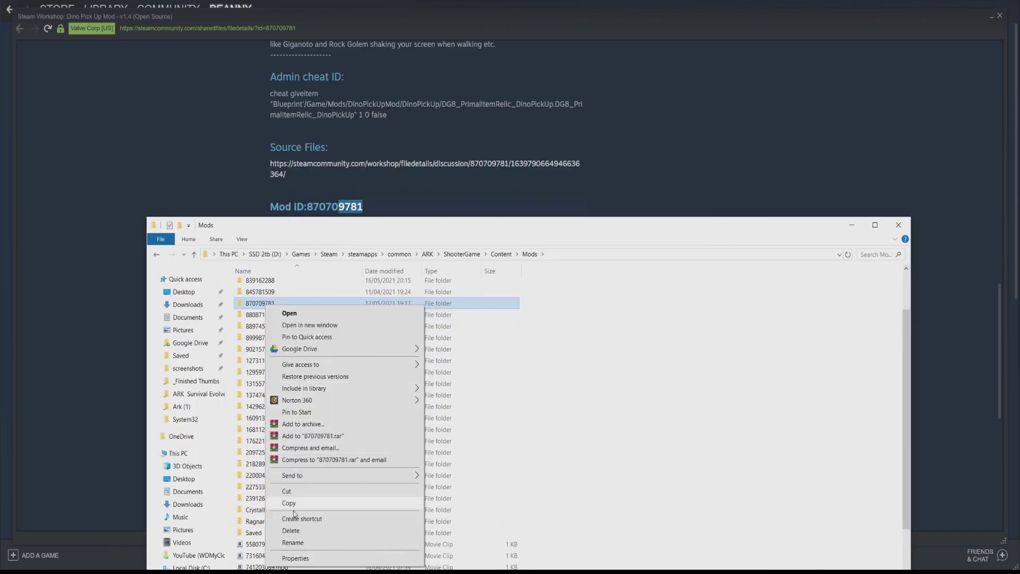
{"action": "left_click", "coordinate": [298, 541]}
{"action": "left_click", "coordinate": [850, 225]}
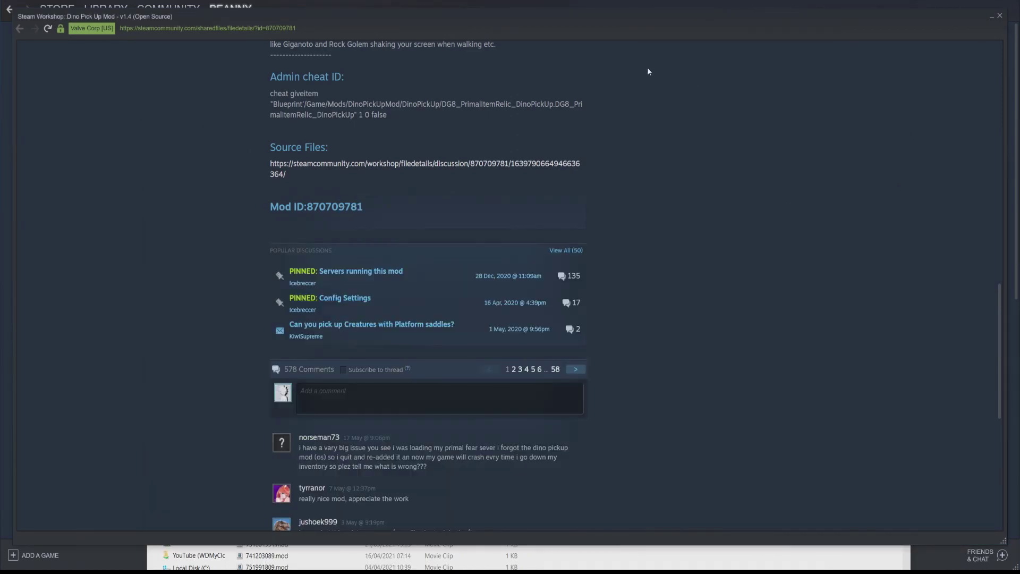
Confirm ARK's subscribed Workshop list now shows 24 items, checking page 3.
{"action": "left_click", "coordinate": [1000, 15]}
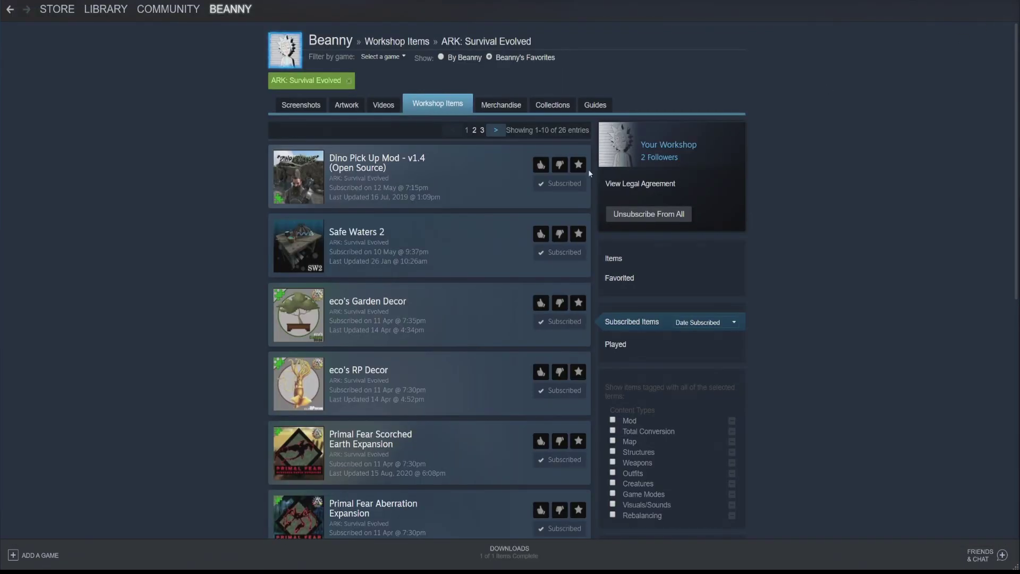
{"action": "left_click", "coordinate": [9, 10]}
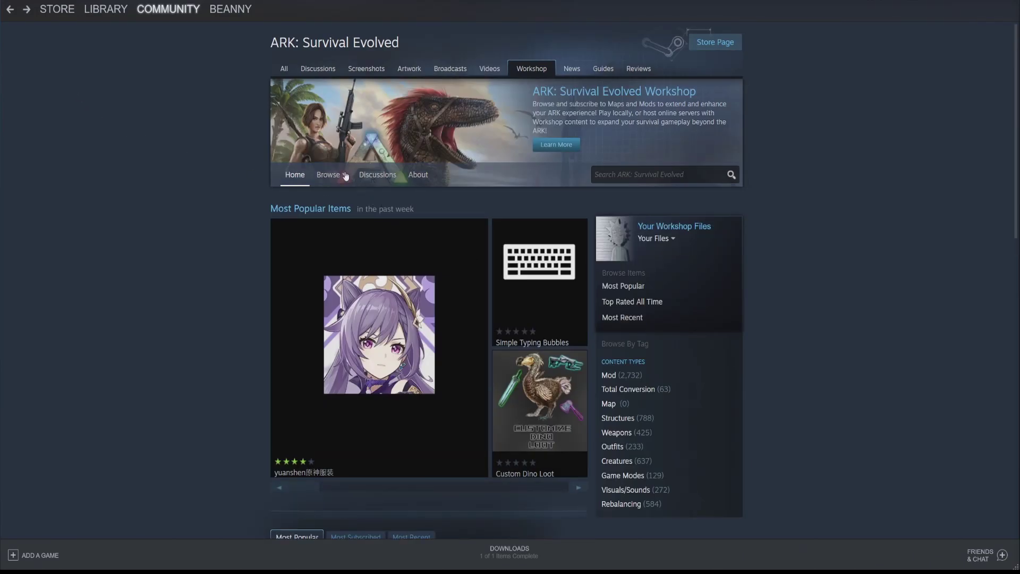
{"action": "mouse_move", "coordinate": [329, 174]}
{"action": "left_click", "coordinate": [344, 241]}
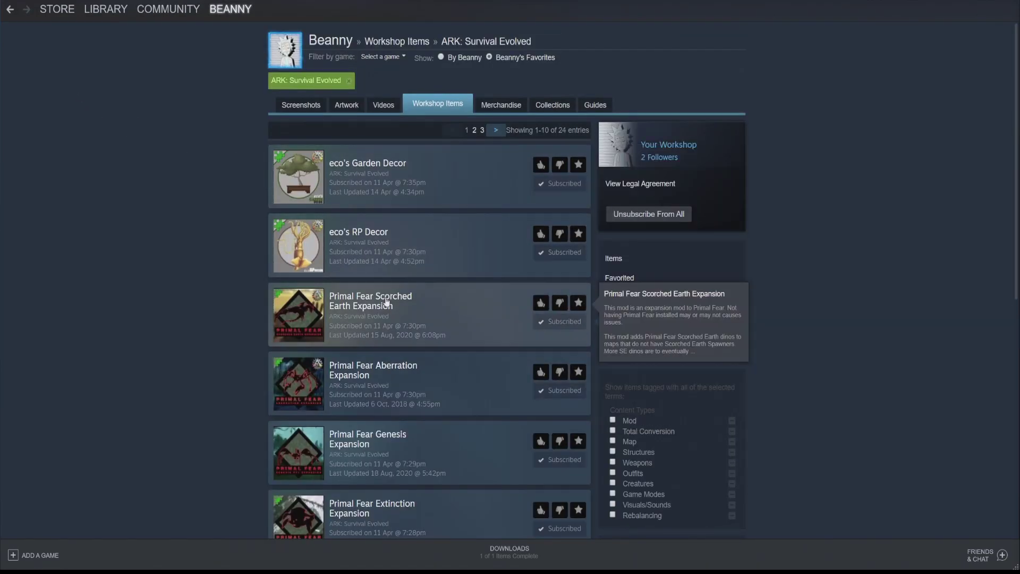
{"action": "scroll", "coordinate": [222, 279], "scroll_direction": "down", "scroll_amount": 5}
{"action": "scroll", "coordinate": [221, 279], "scroll_direction": "down", "scroll_amount": 5}
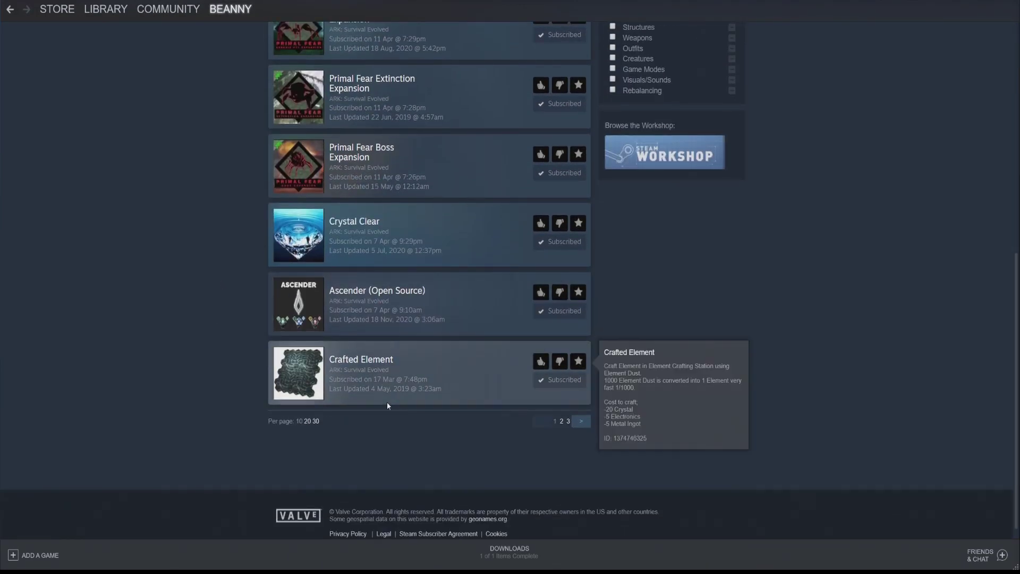
{"action": "left_click", "coordinate": [568, 421]}
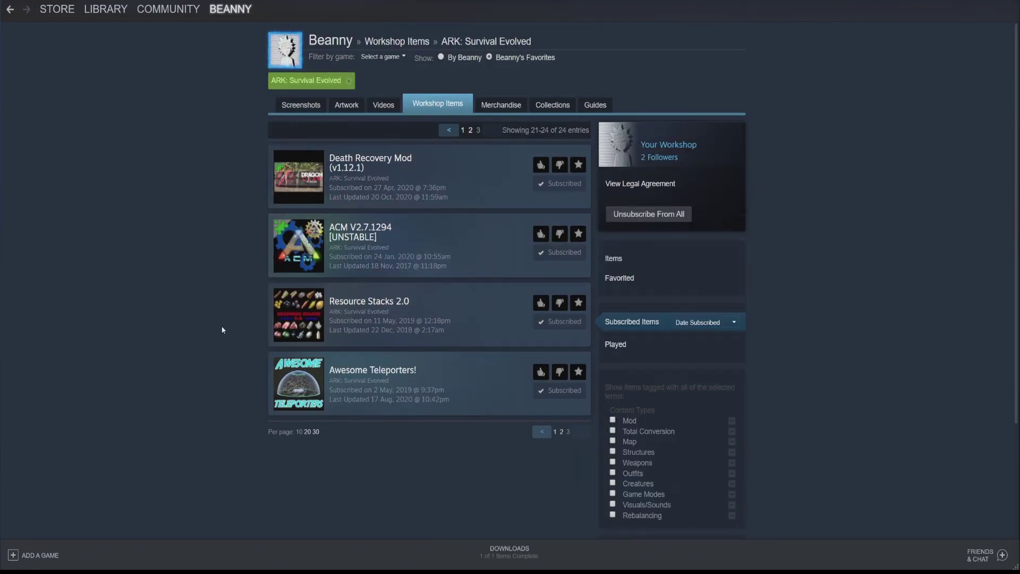
{"action": "key", "text": "alt+Left"}
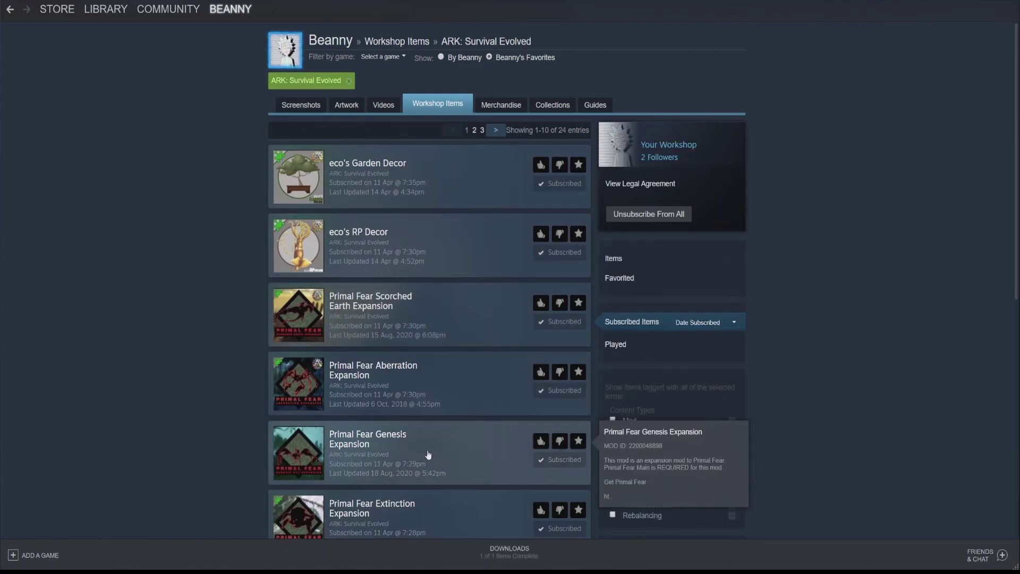
{"action": "left_click", "coordinate": [119, 563]}
Open the Mods folder's properties to confirm 13.1 GB, 21,672 files and 4,007 folders.
{"action": "left_click_drag", "start_coordinate": [503, 238], "coordinate": [554, 113]}
{"action": "left_click", "coordinate": [548, 132]}
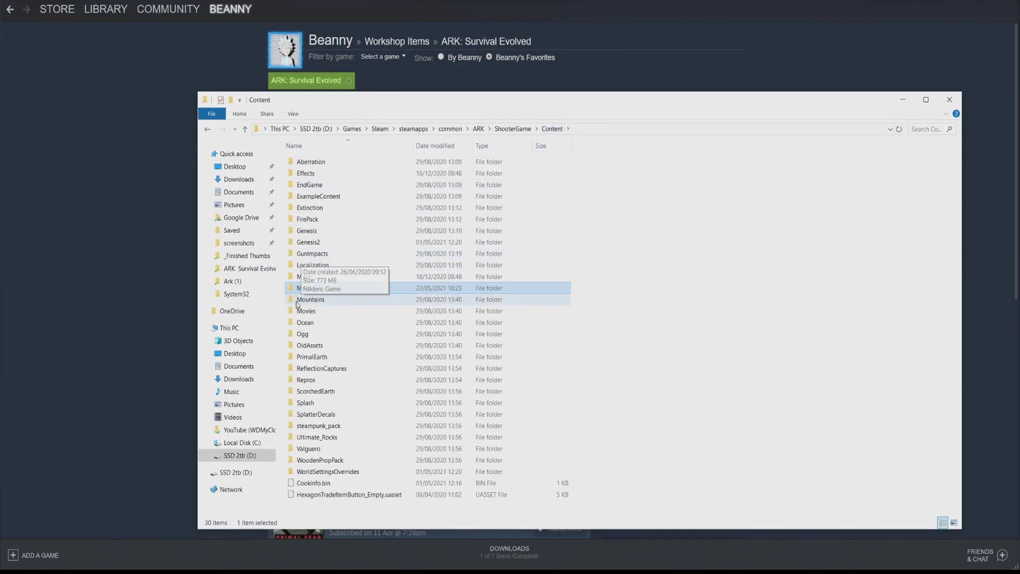
{"action": "key", "text": "Menu"}
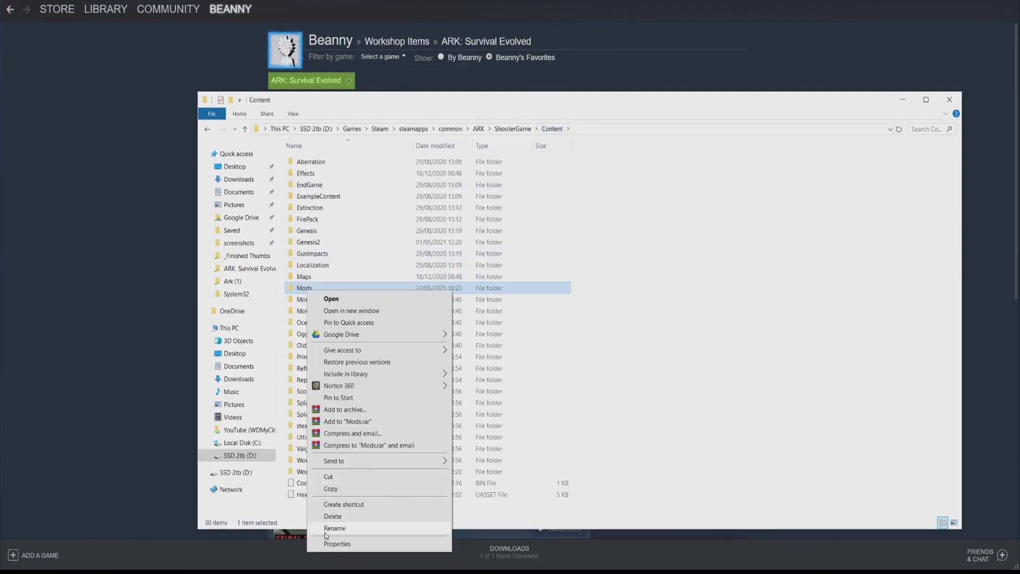
{"action": "left_click", "coordinate": [329, 546]}
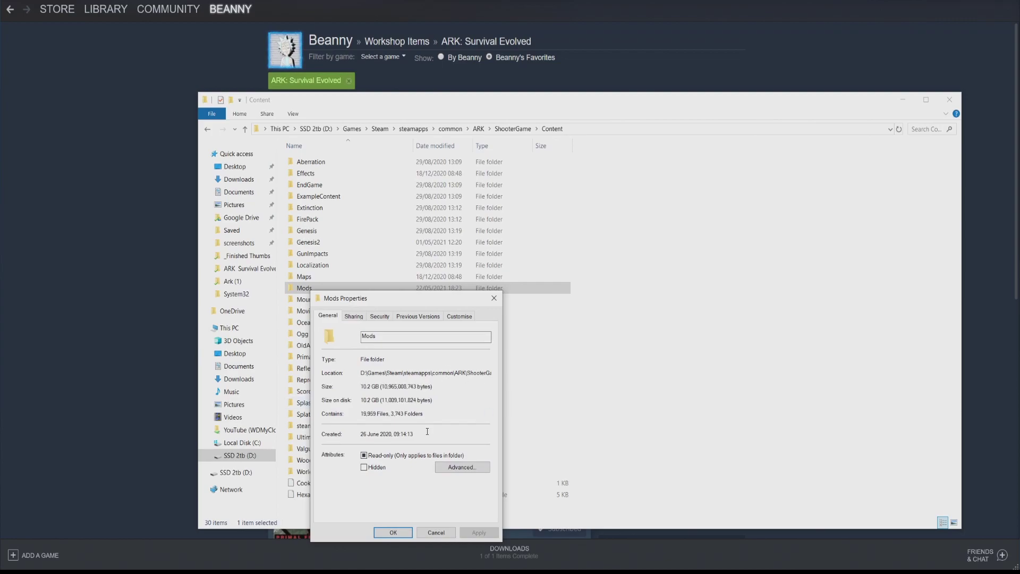
{"action": "left_click_drag", "start_coordinate": [422, 296], "coordinate": [482, 161]}
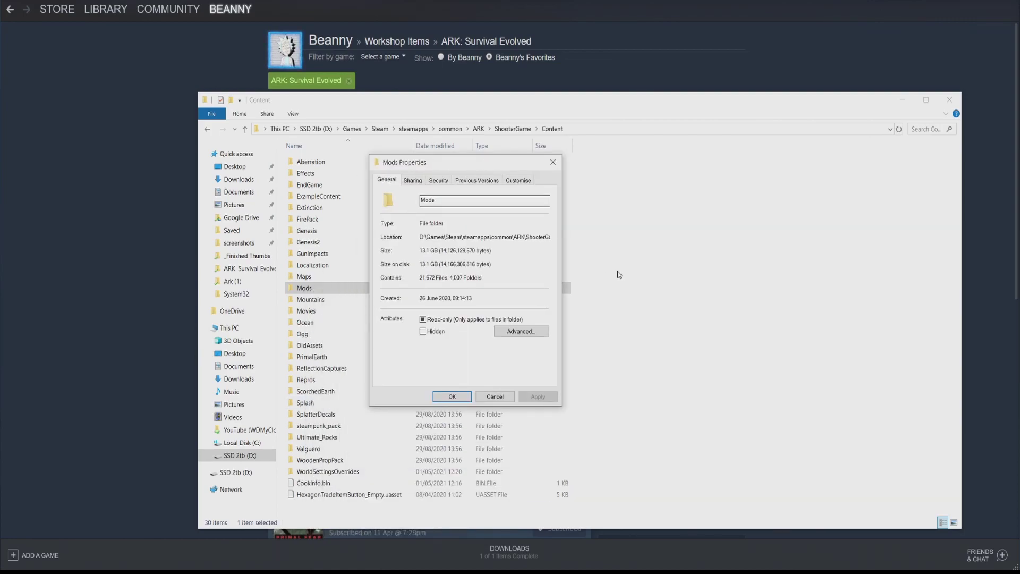